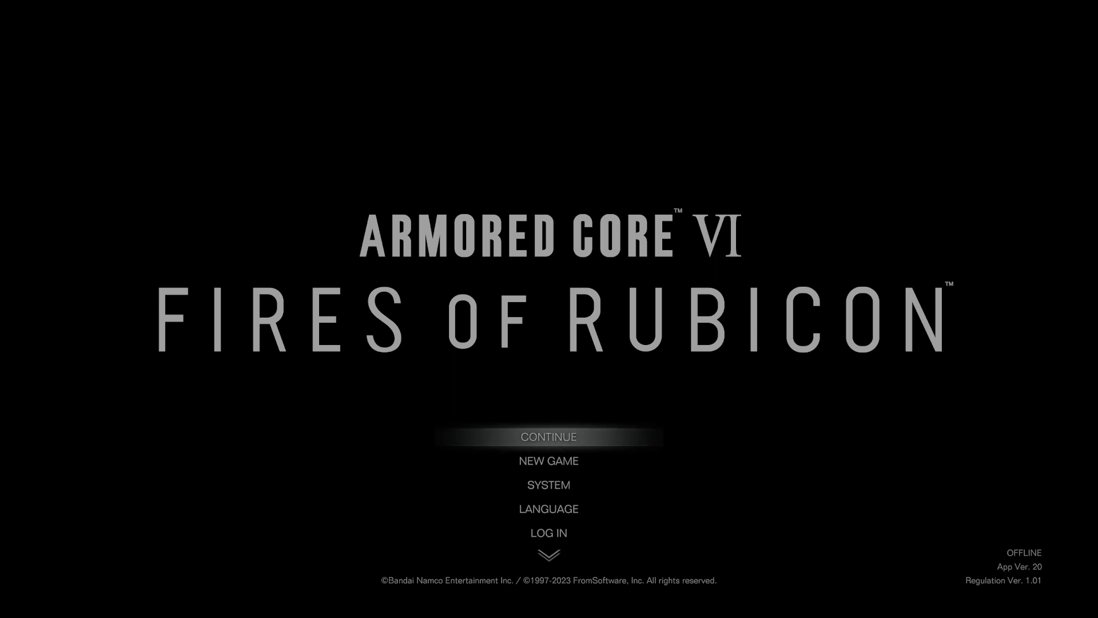
# - Start a new game from the Armored Core VI title screen
pyautogui.click(562, 461)
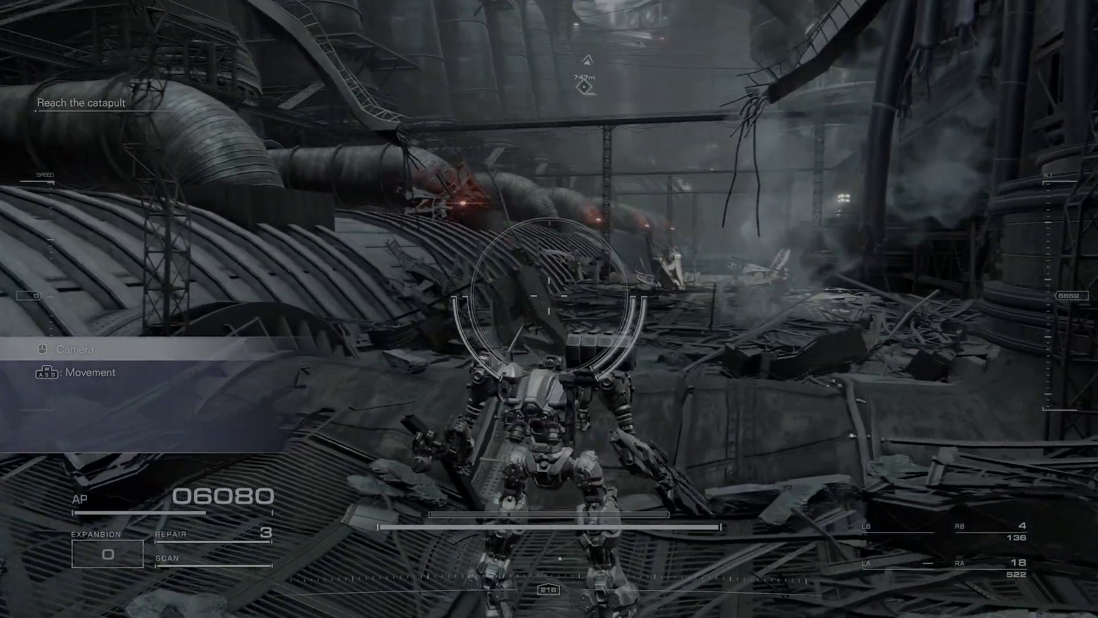
# - Change Screen Mode to Borderless Window, keep it, and acknowledge the HDR-off notice
pyautogui.press('Escape')
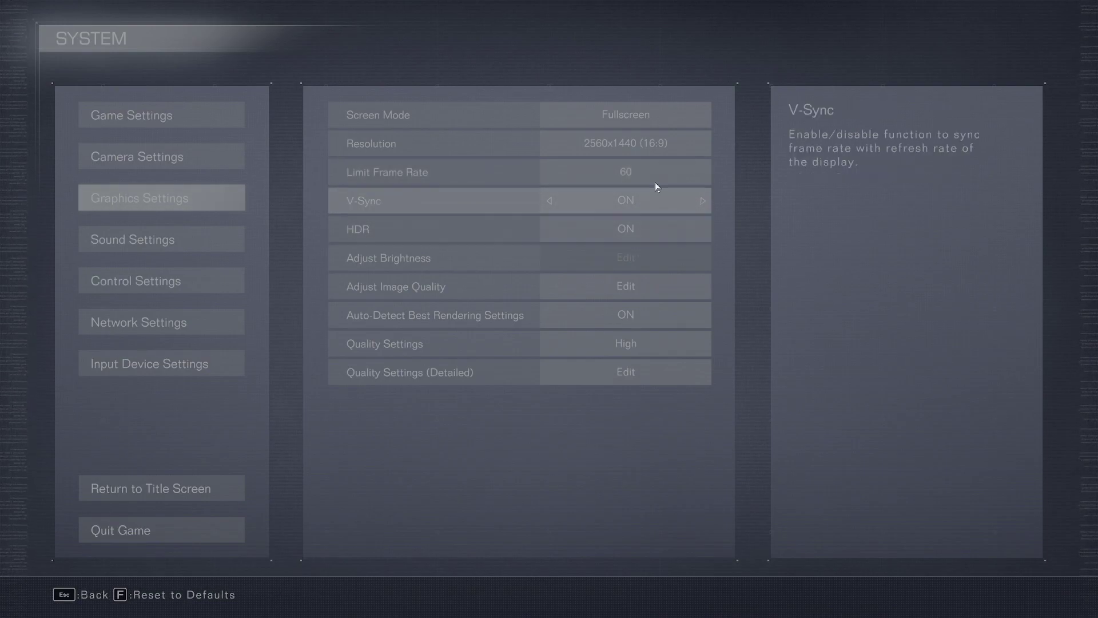
pyautogui.click(650, 123)
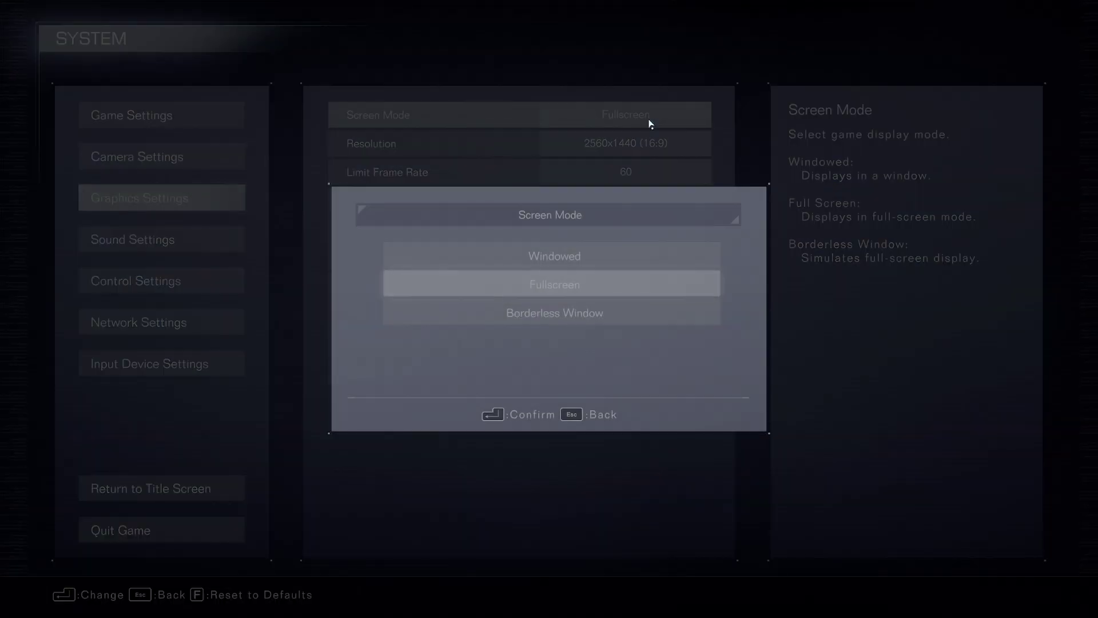
pyautogui.click(575, 319)
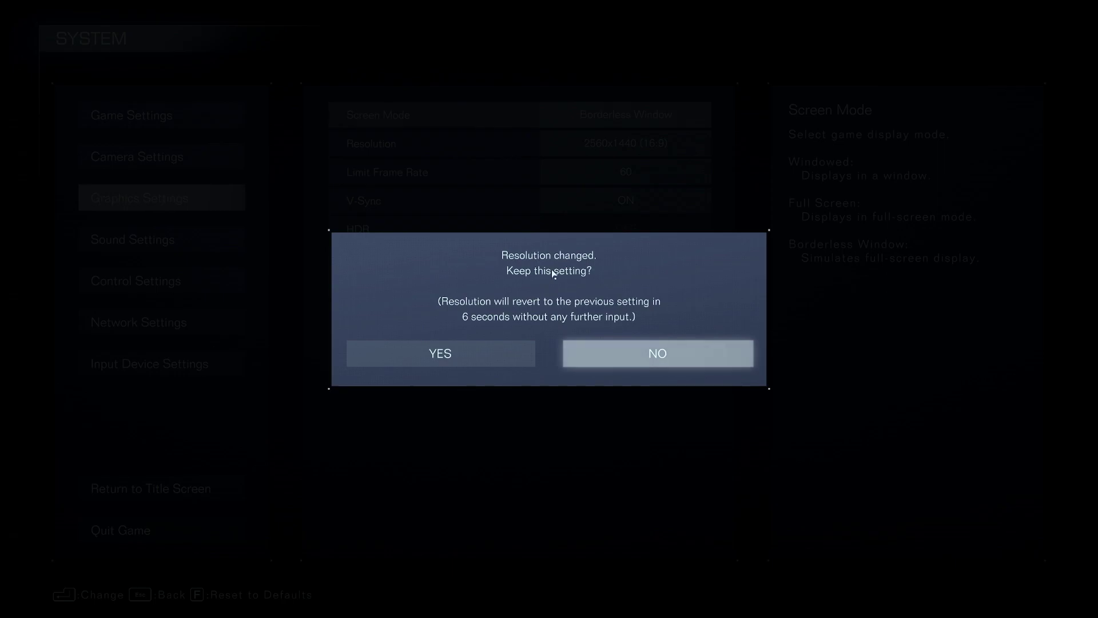
pyautogui.click(506, 348)
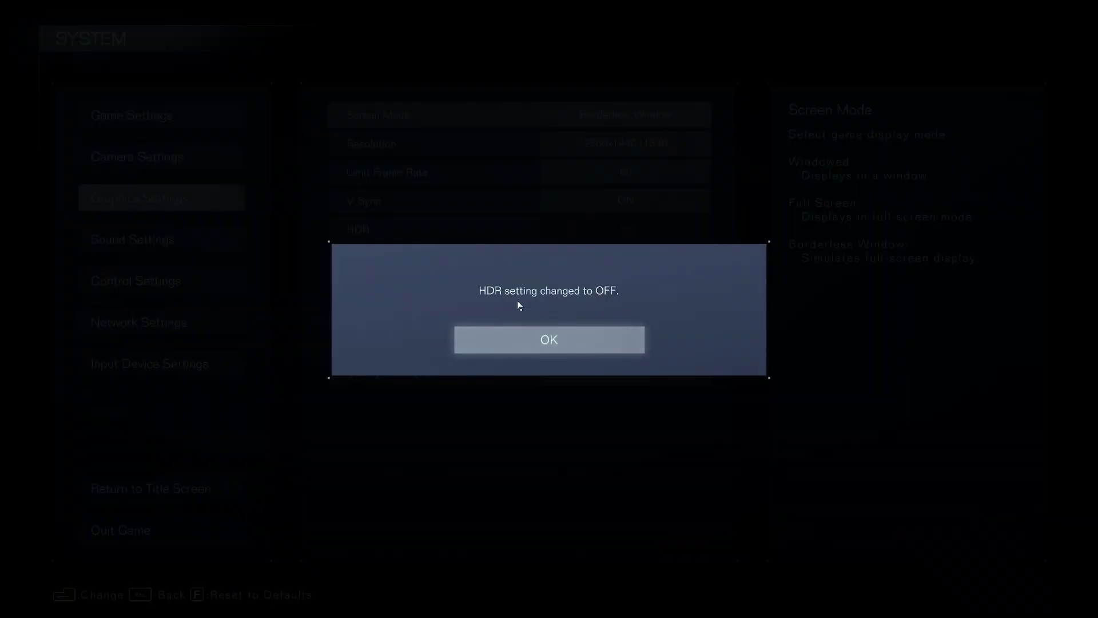
pyautogui.click(583, 341)
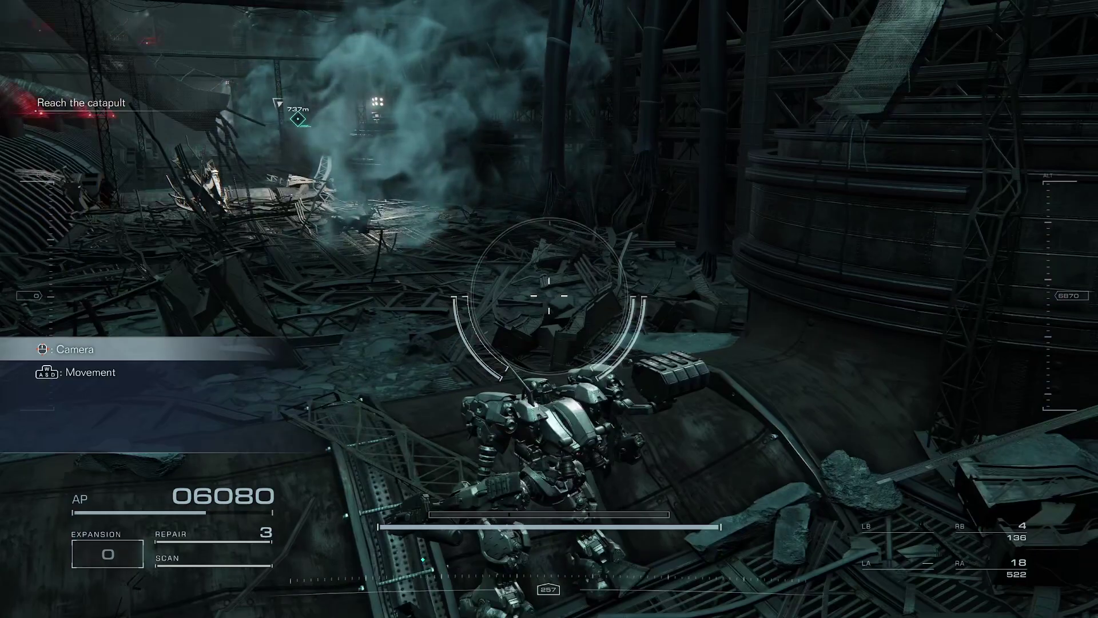
# - Walk the mech toward the waypoint with W and boost it with Space
pyautogui.press('w')
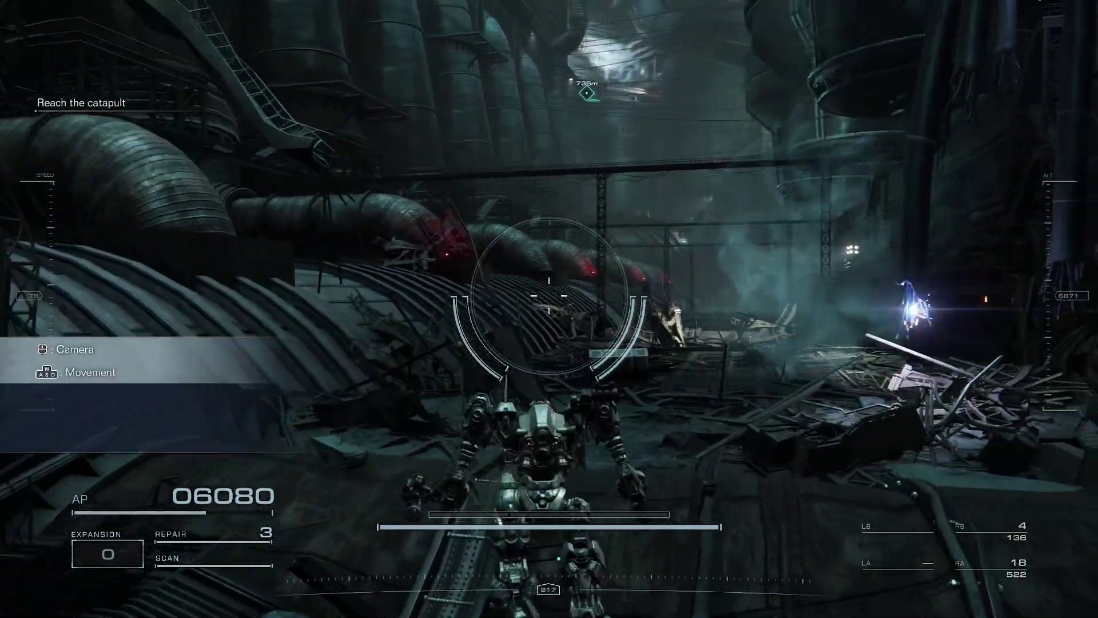
pyautogui.press('space')
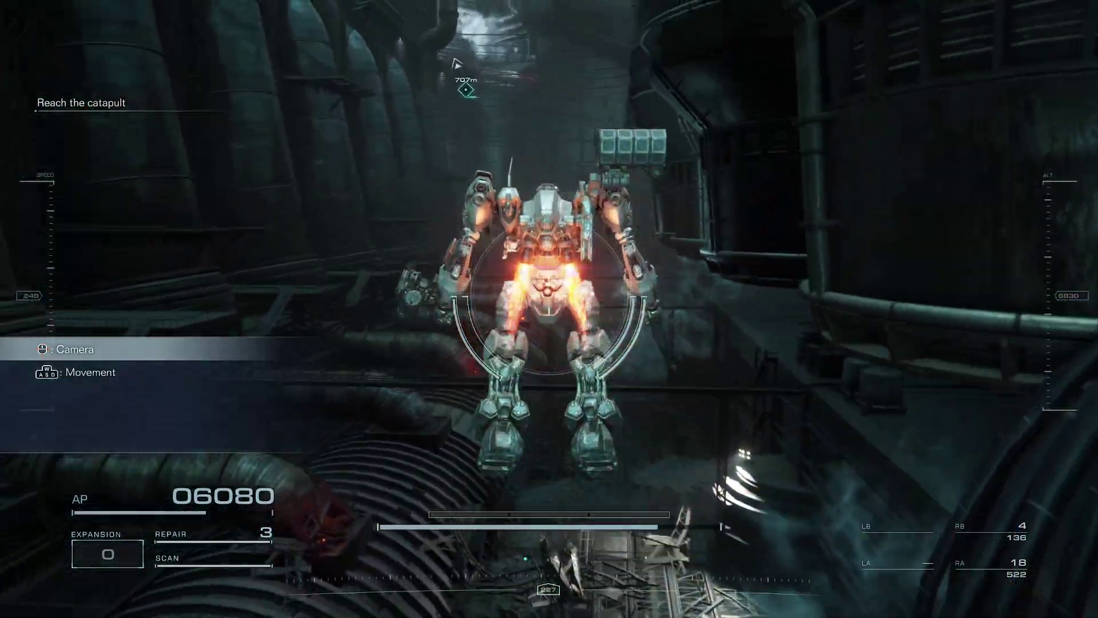
# - Pause and set Screen Mode back to Fullscreen, keeping it and acknowledging HDR on
pyautogui.press('Escape')
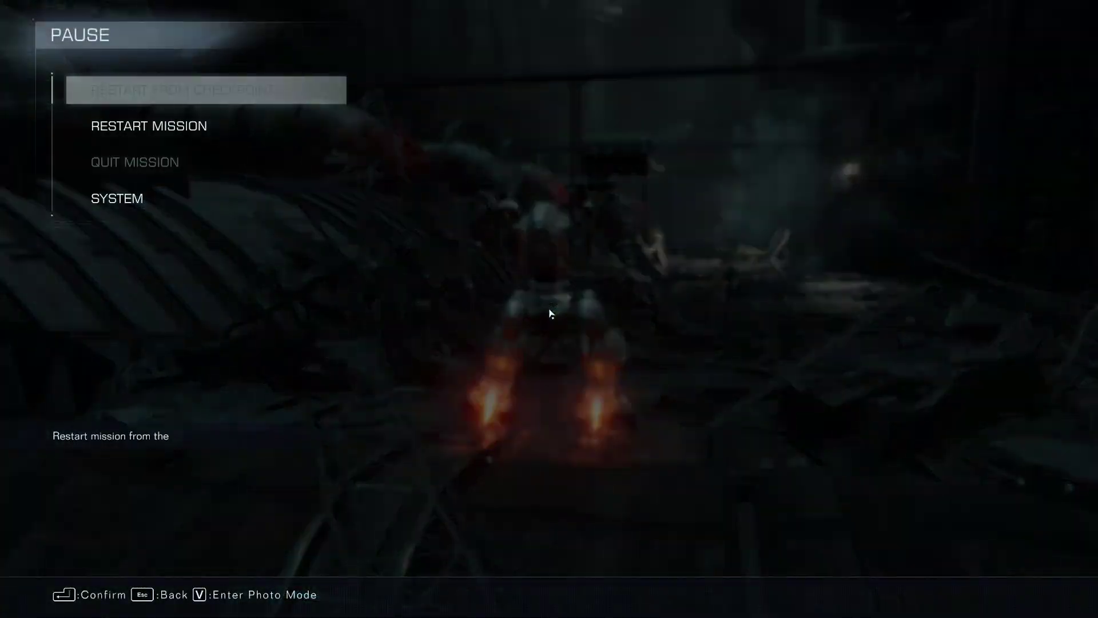
pyautogui.click(147, 198)
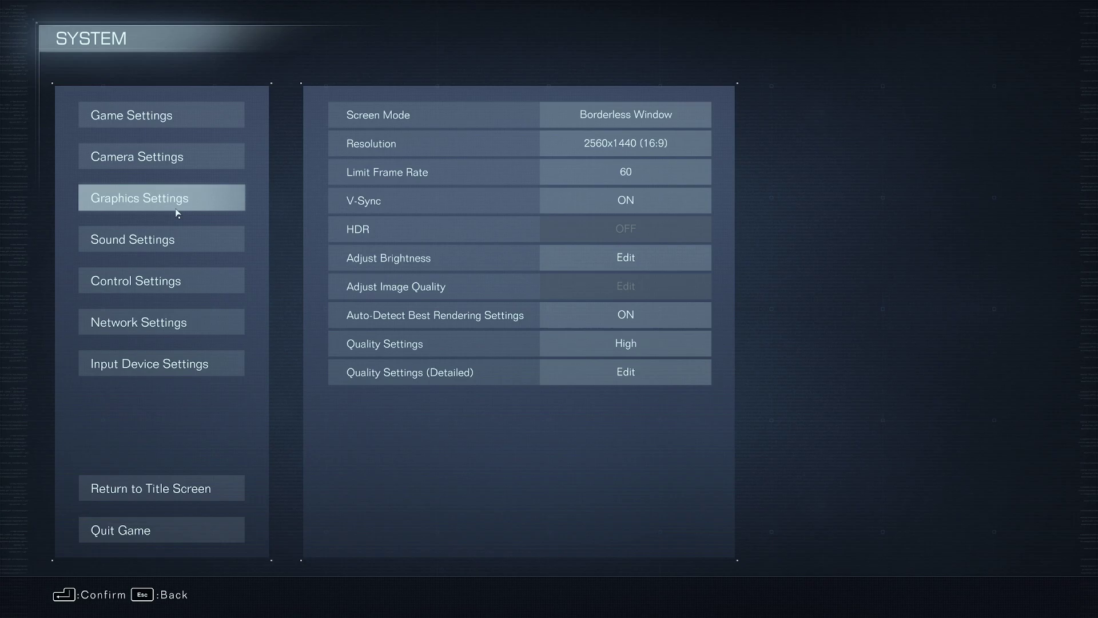
pyautogui.click(176, 208)
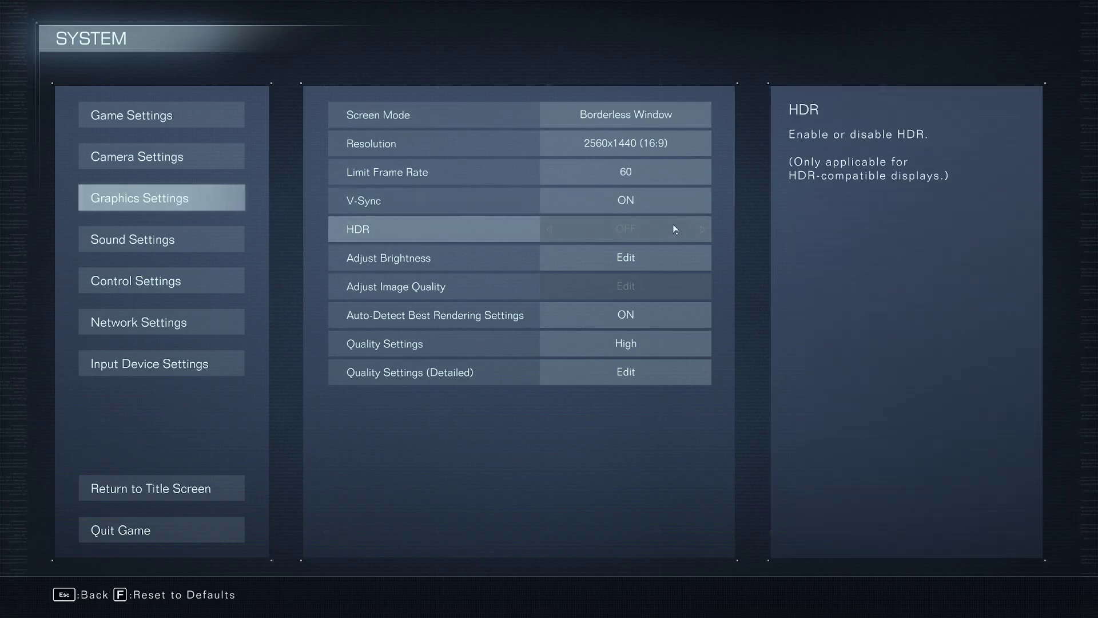
pyautogui.click(636, 112)
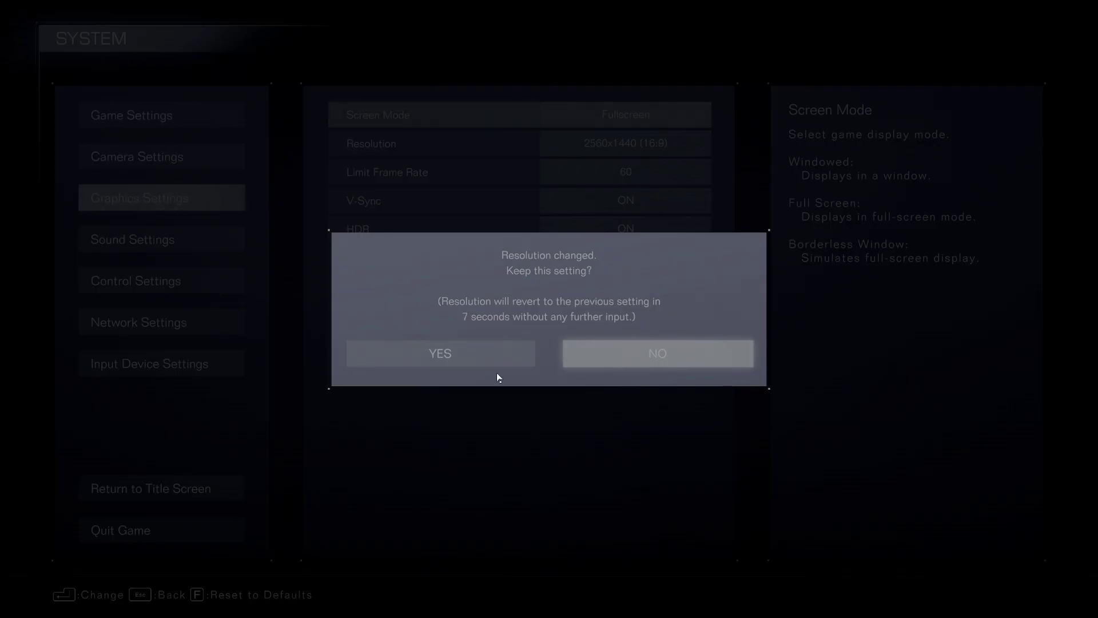
pyautogui.click(436, 358)
pyautogui.click(556, 358)
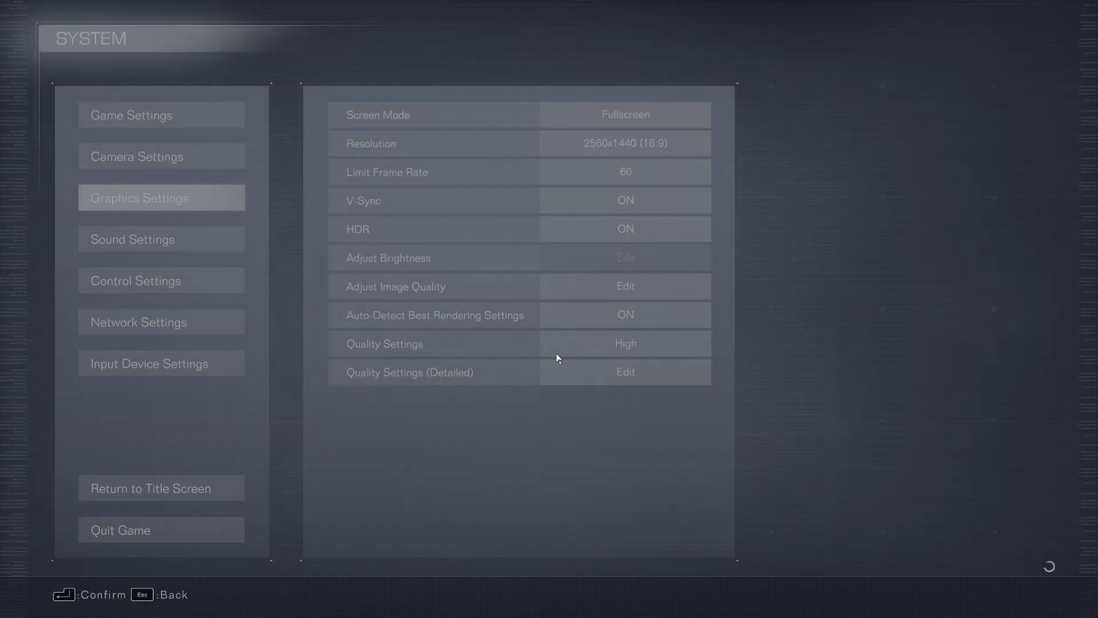
# - Resume the mission, boost and walk the mech forward, then pause again
pyautogui.press('Escape')
pyautogui.press('Escape')
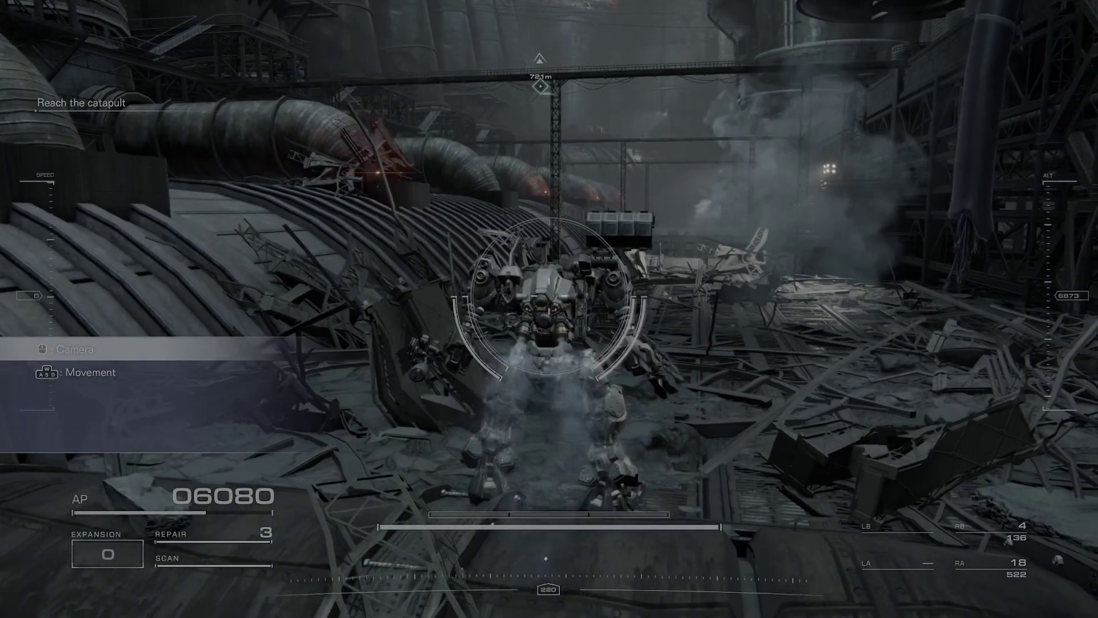
pyautogui.press('space')
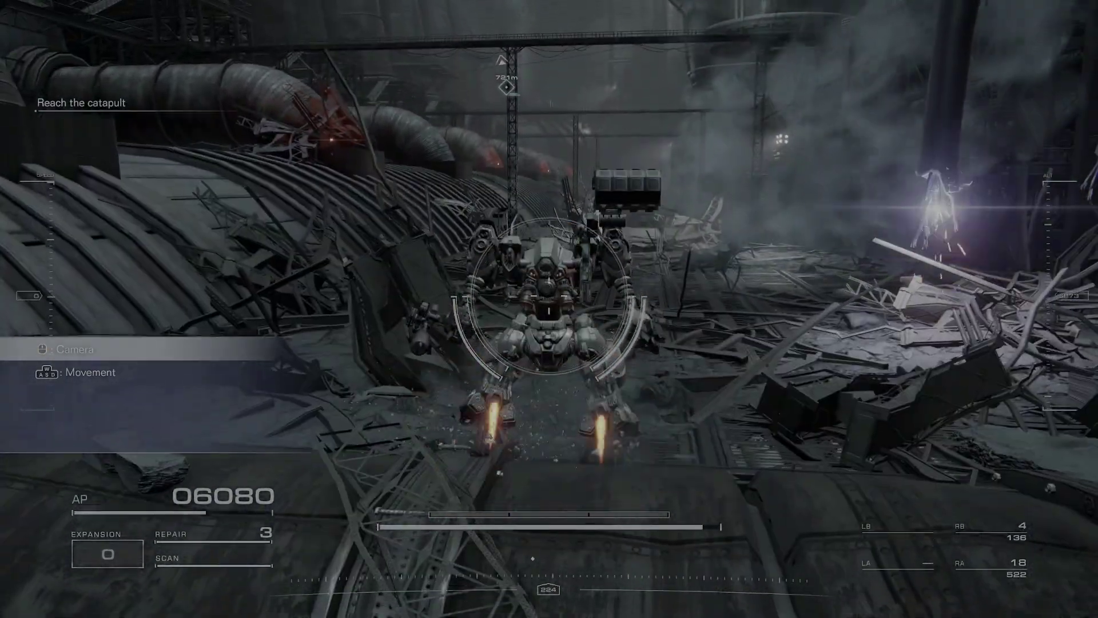
pyautogui.press('w')
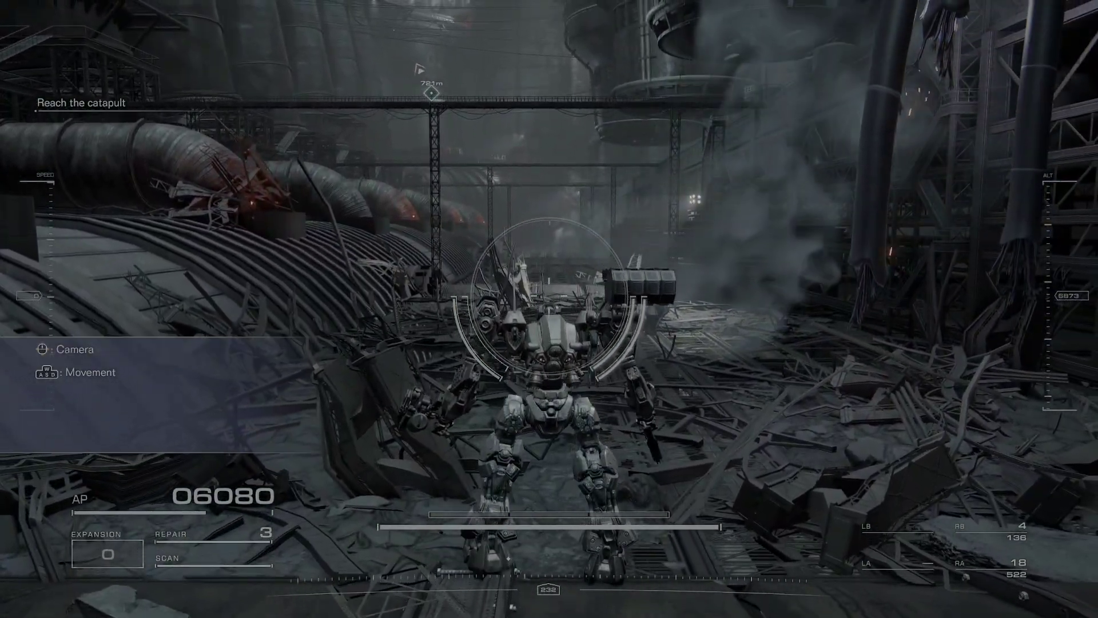
pyautogui.press('Escape')
# - Set HDR to OFF in Graphics Settings while staying Fullscreen, then resume gameplay
pyautogui.click(131, 195)
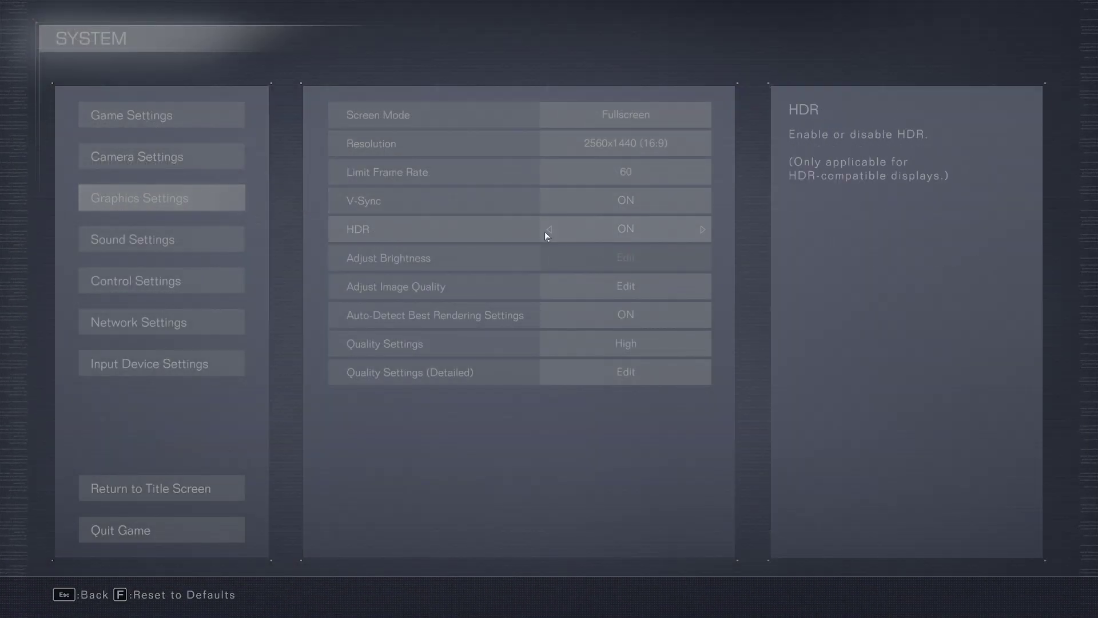
pyautogui.click(549, 230)
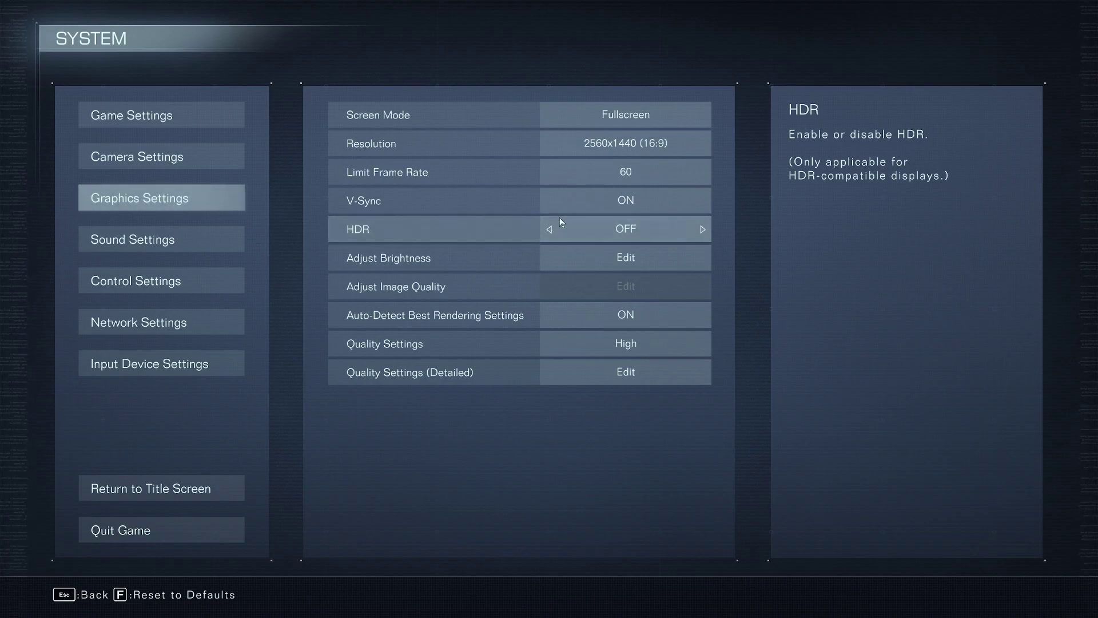
pyautogui.press('Escape')
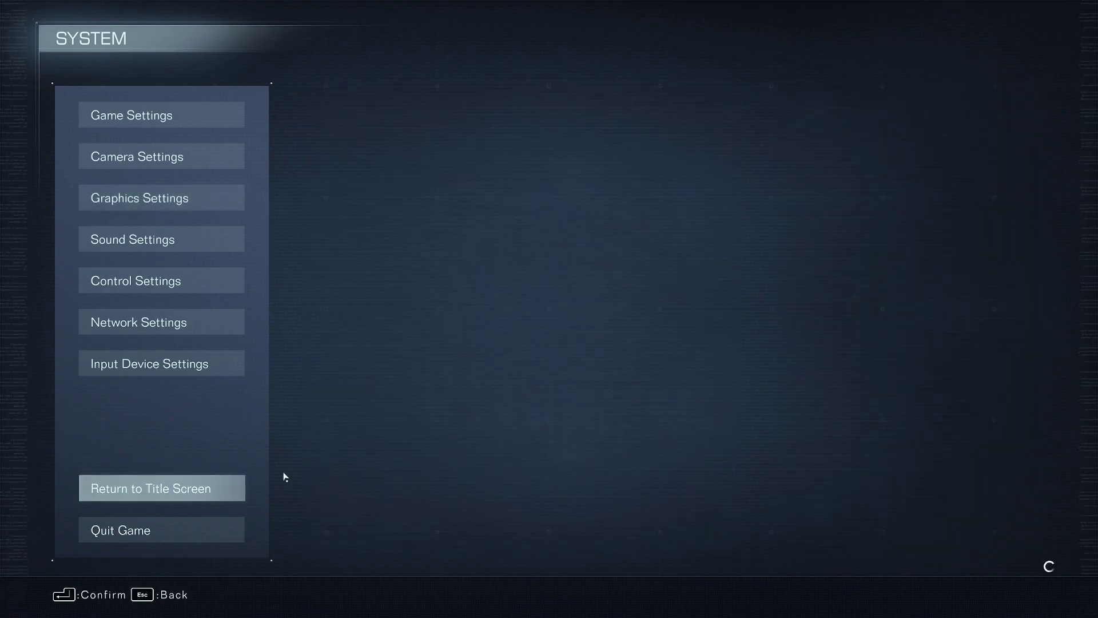
pyautogui.press('Escape')
pyautogui.press('Escape')
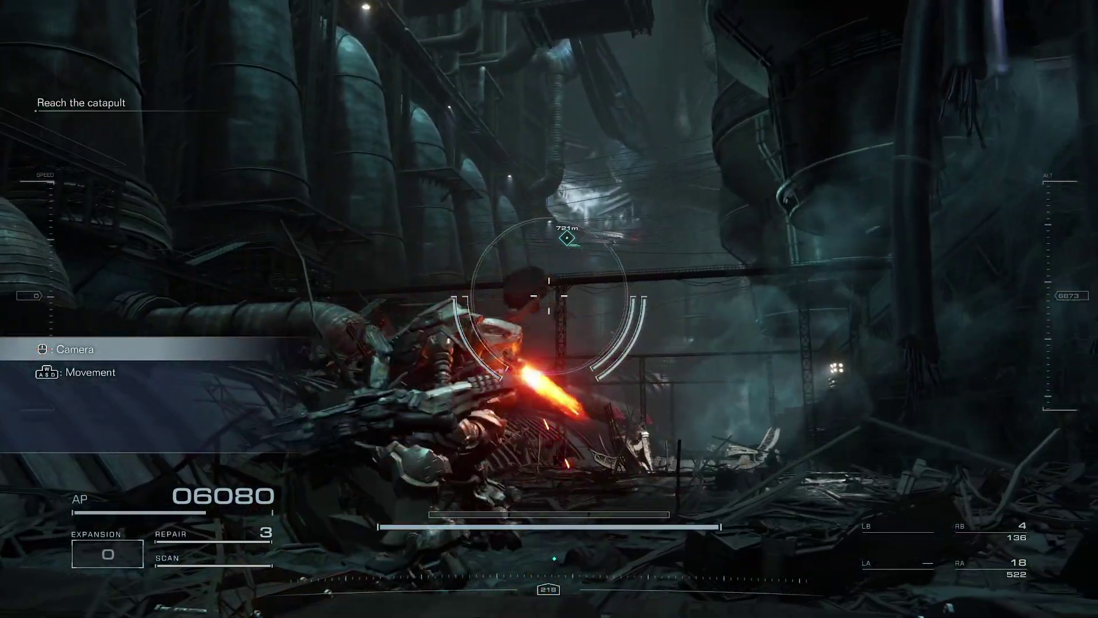
# - Swing the mech's blade and fire its right-arm weapon during the mission
pyautogui.click(549, 296)
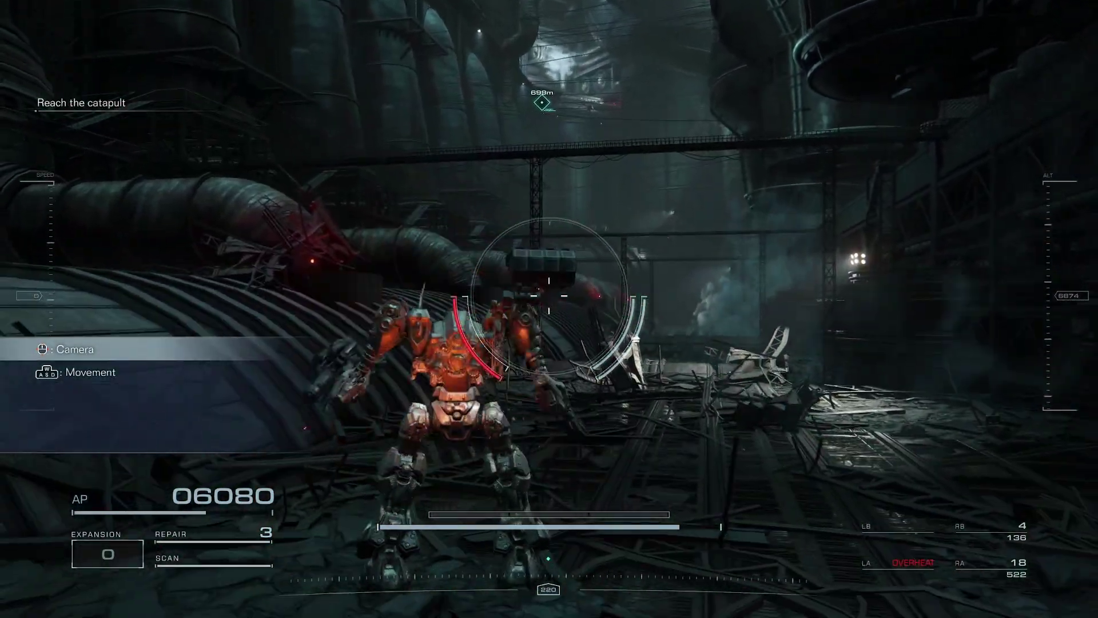
pyautogui.rightClick(549, 296)
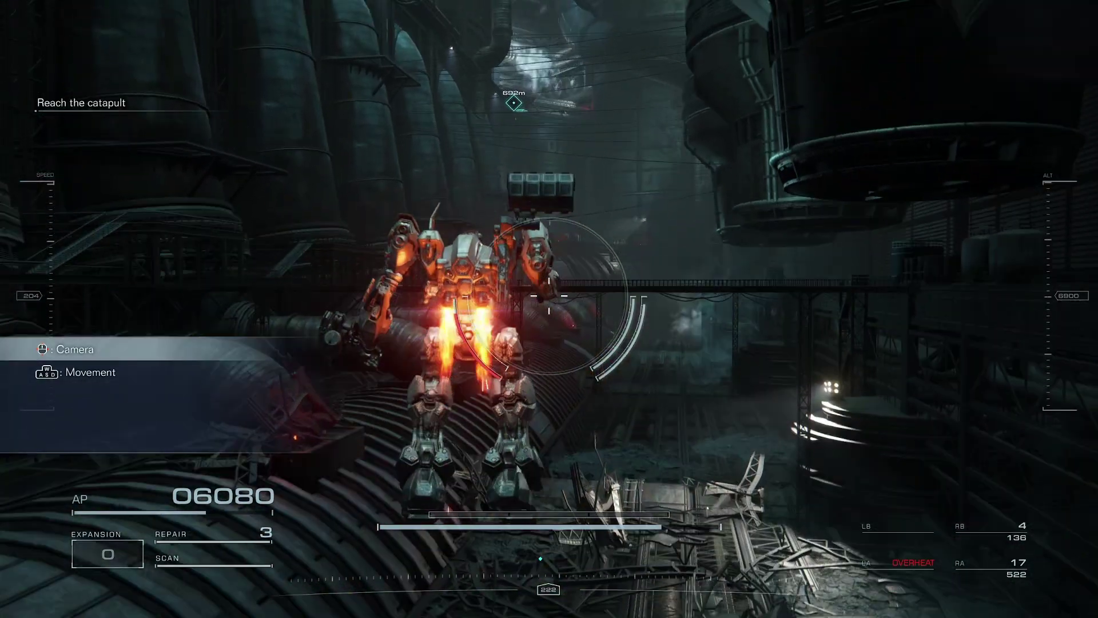